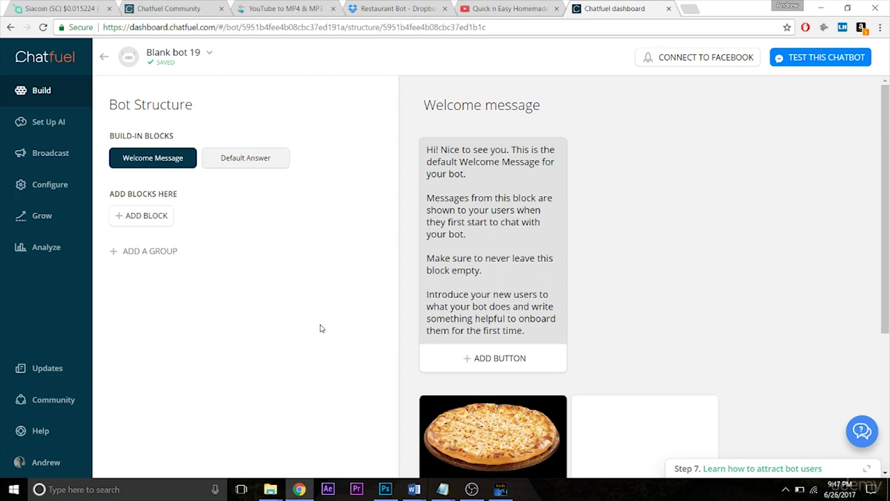
# Delete the Pizza gallery card from the welcome message.
pyautogui.scroll(-3, 614, 238)
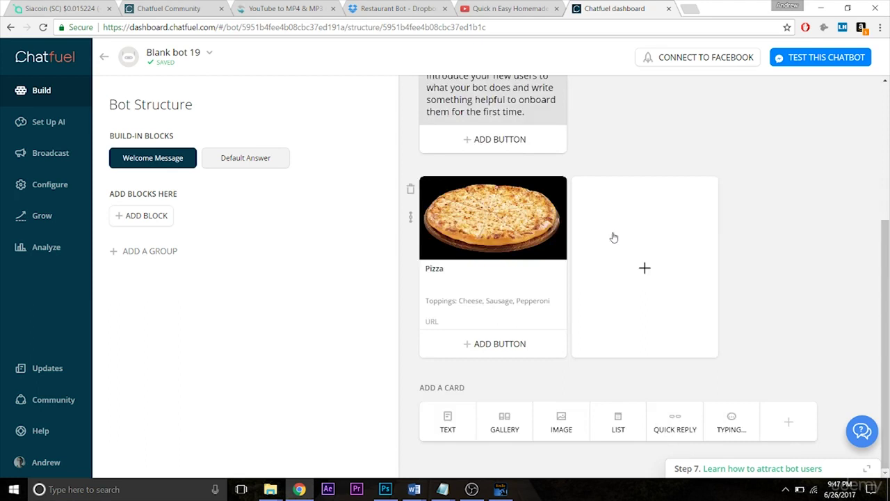
pyautogui.click(410, 189)
pyautogui.click(516, 285)
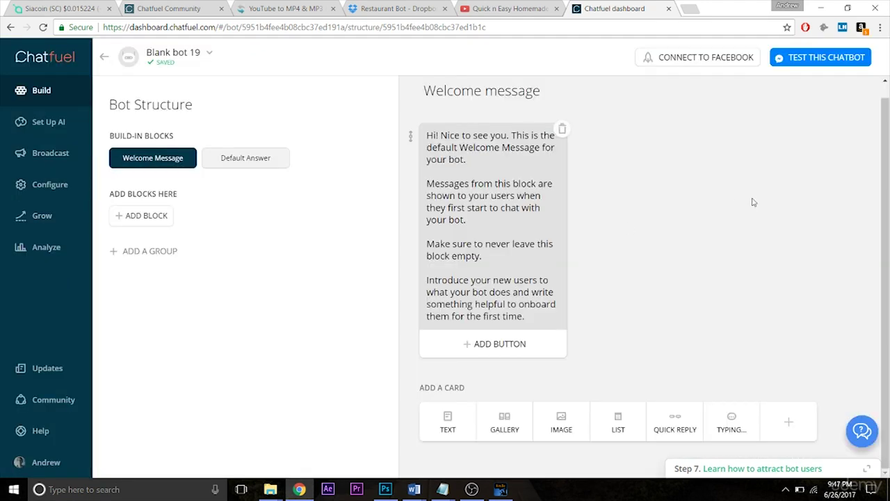
# Replace the default text of the welcome message card with "Welcome to our restaurant!".
pyautogui.click(487, 167)
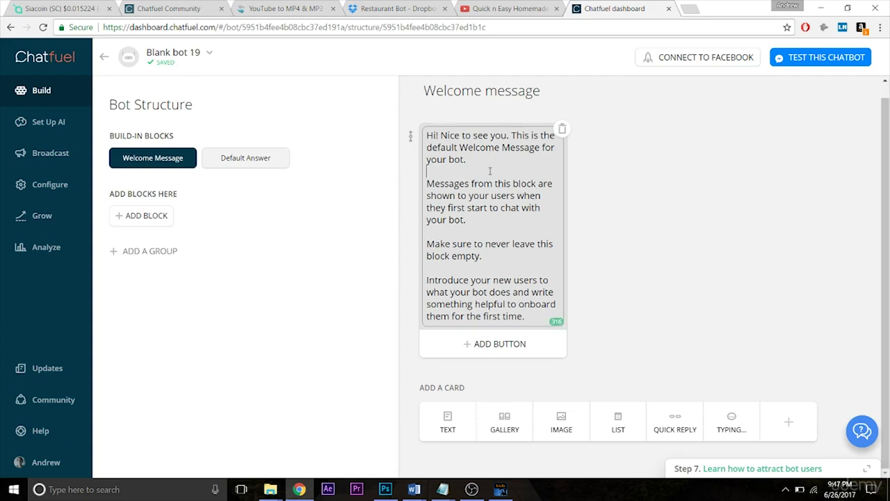
pyautogui.hotkey('ctrl', 'a')
pyautogui.press('BackSpace')
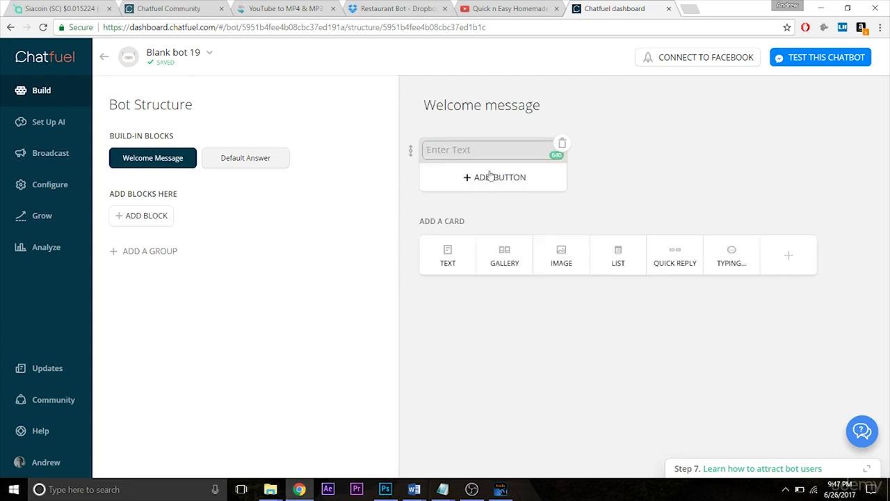
pyautogui.write('Welcome to our restaurant!')
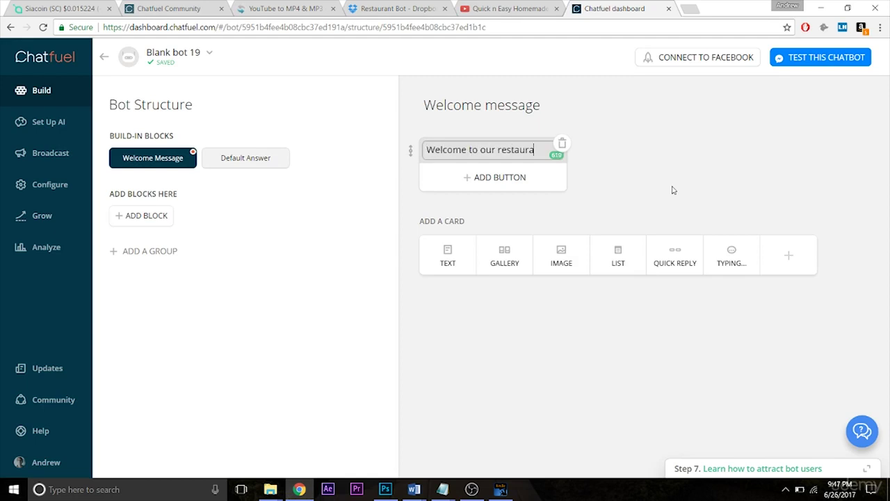
pyautogui.click(737, 193)
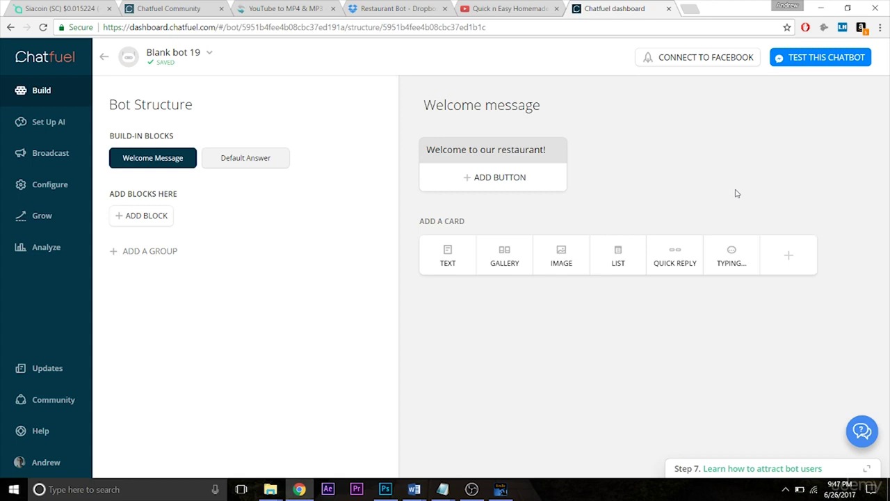
# Add a "Food" quick reply to the welcome message and link it to a newly created "Food" block.
pyautogui.click(682, 275)
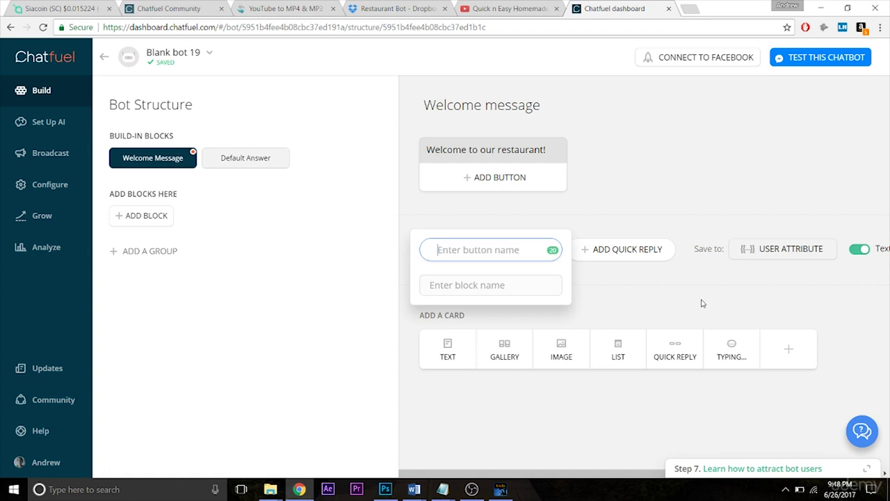
pyautogui.write('Food')
pyautogui.press('Tab')
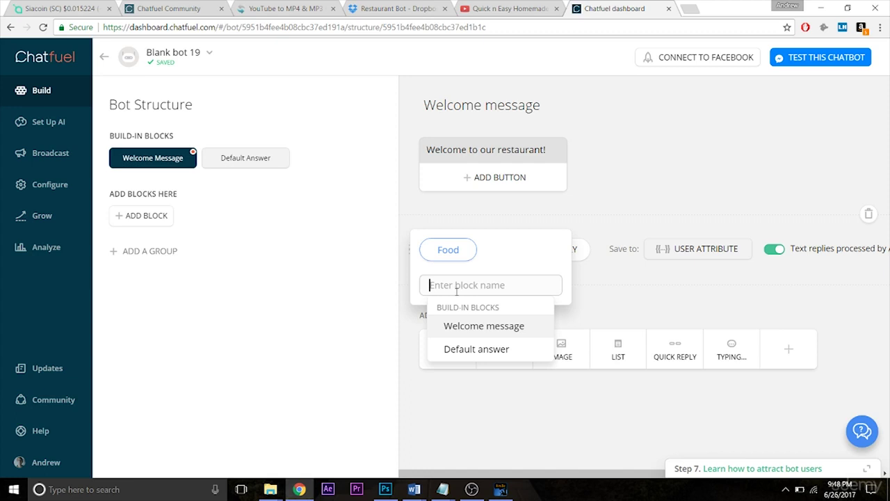
pyautogui.write('Fo')
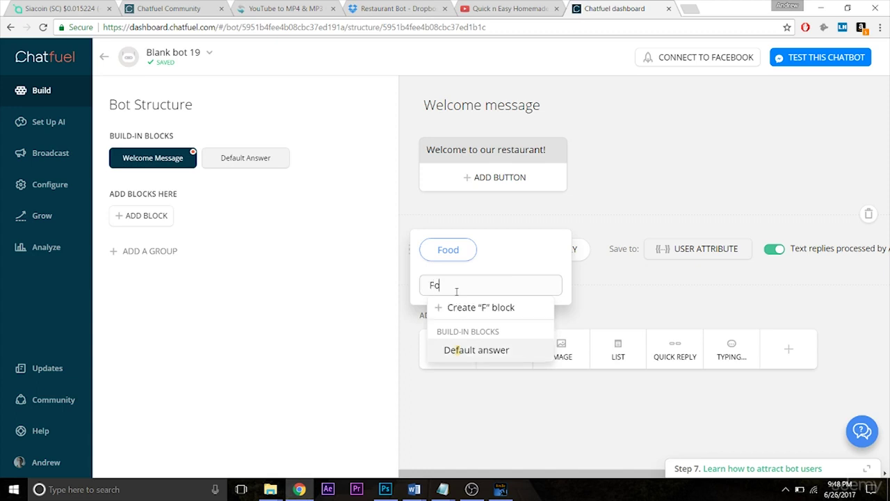
pyautogui.write('od')
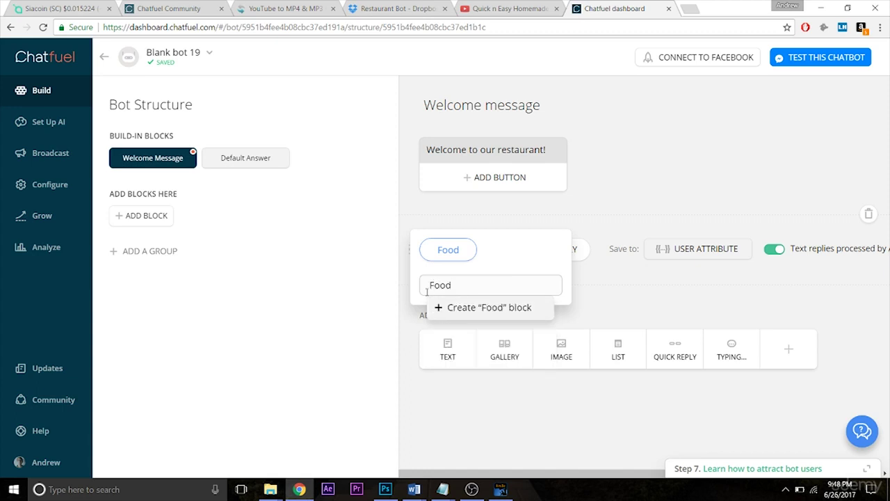
pyautogui.click(450, 310)
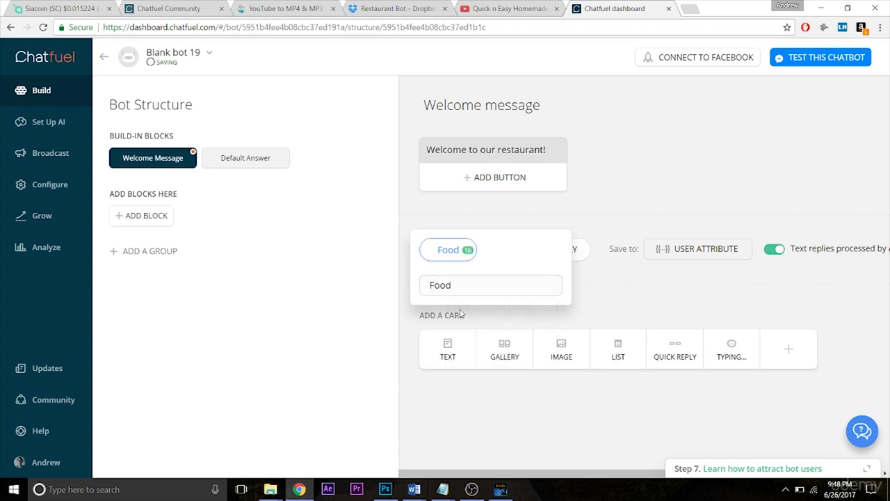
pyautogui.click(610, 312)
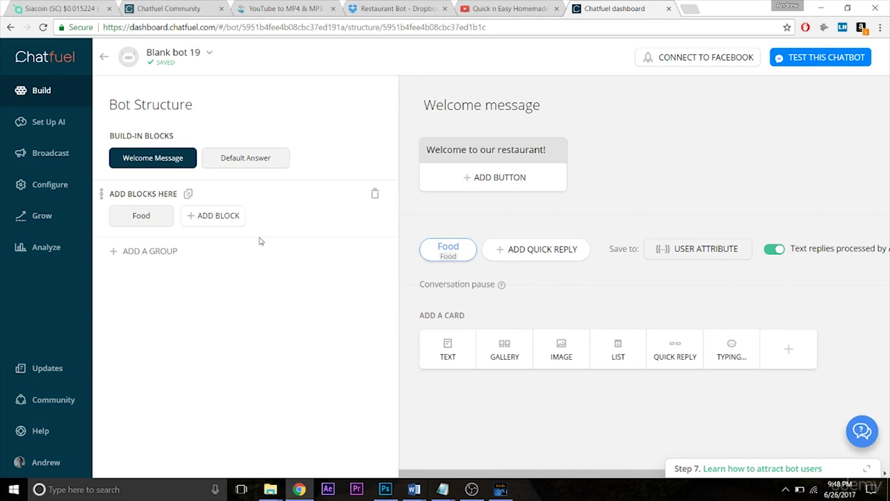
# Check the Food block, then add a "Contact" quick reply to the welcome message, linked to a new "Contact" block.
pyautogui.click(151, 217)
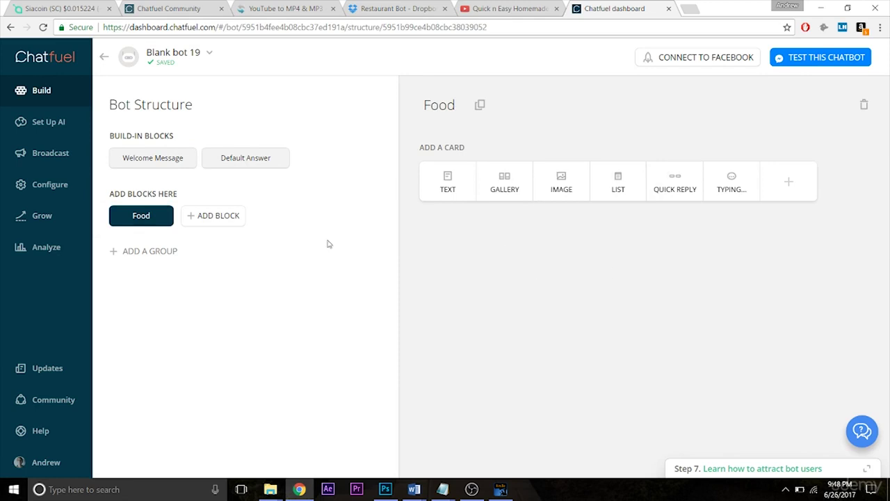
pyautogui.click(139, 165)
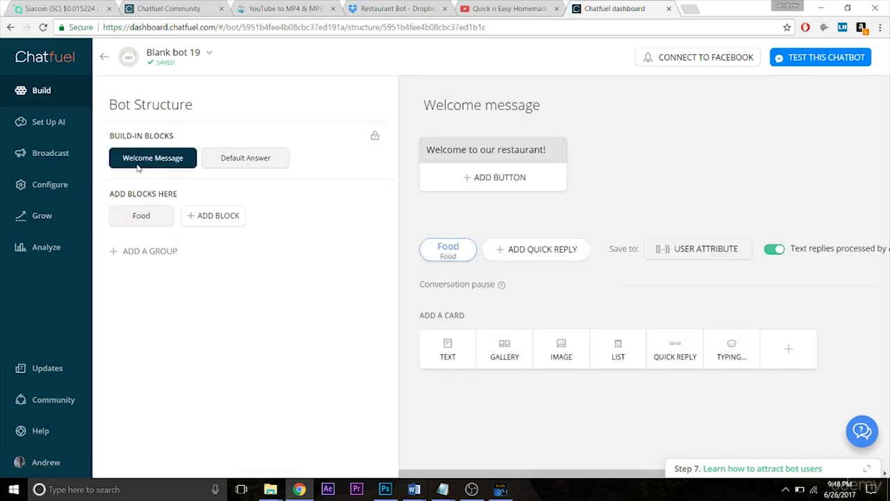
pyautogui.click(528, 254)
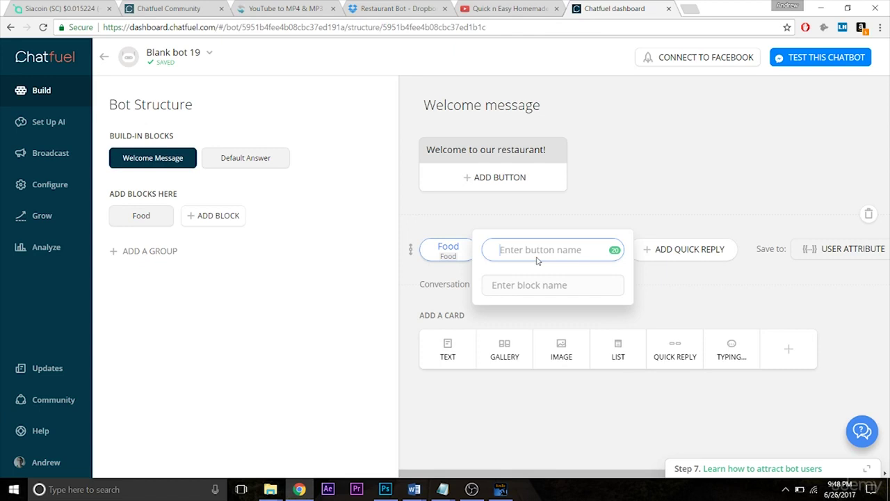
pyautogui.write('Contact')
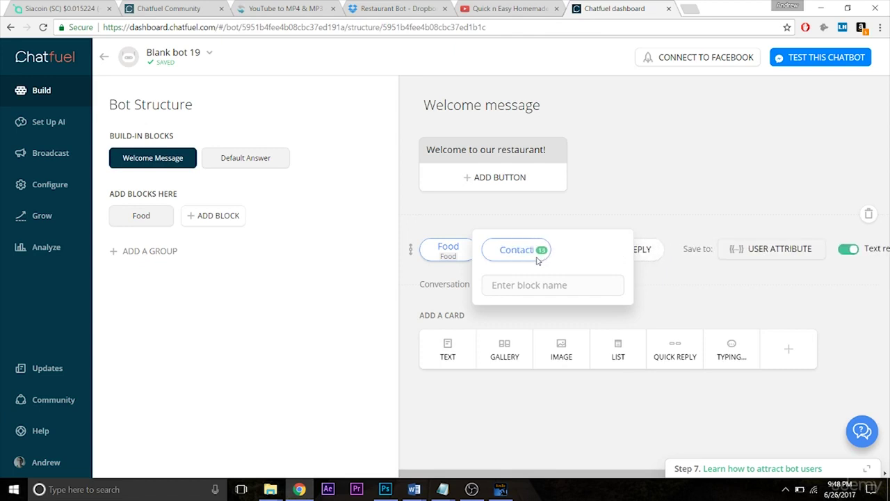
pyautogui.press('Tab')
pyautogui.write('Contac')
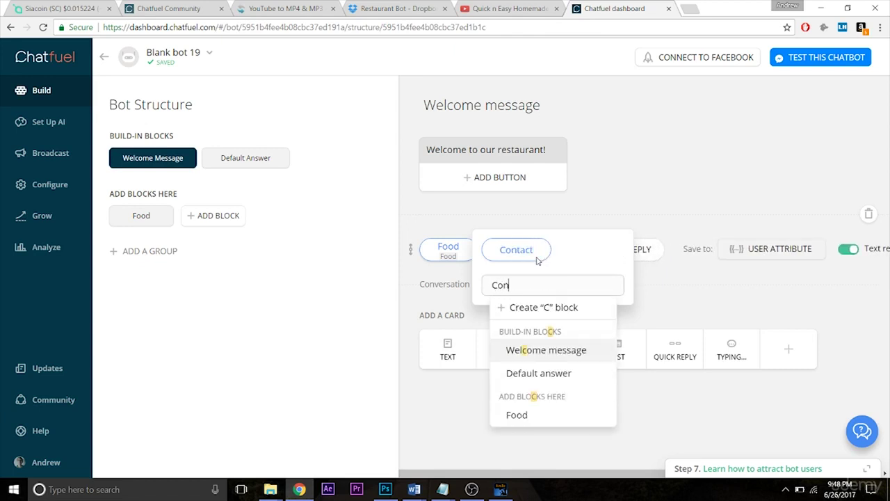
pyautogui.write('t')
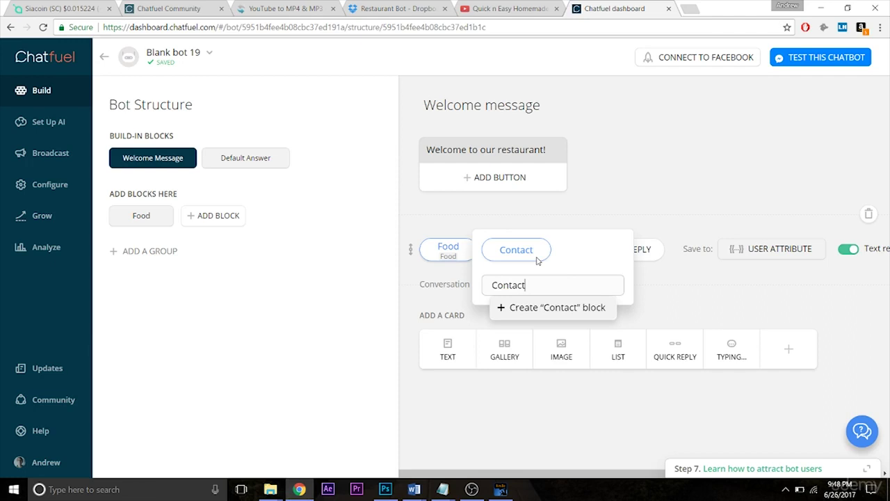
pyautogui.click(508, 313)
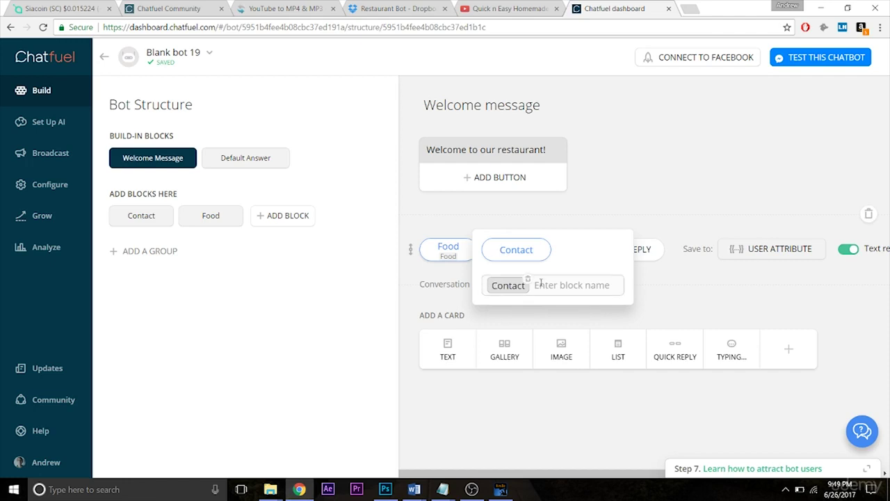
pyautogui.click(700, 312)
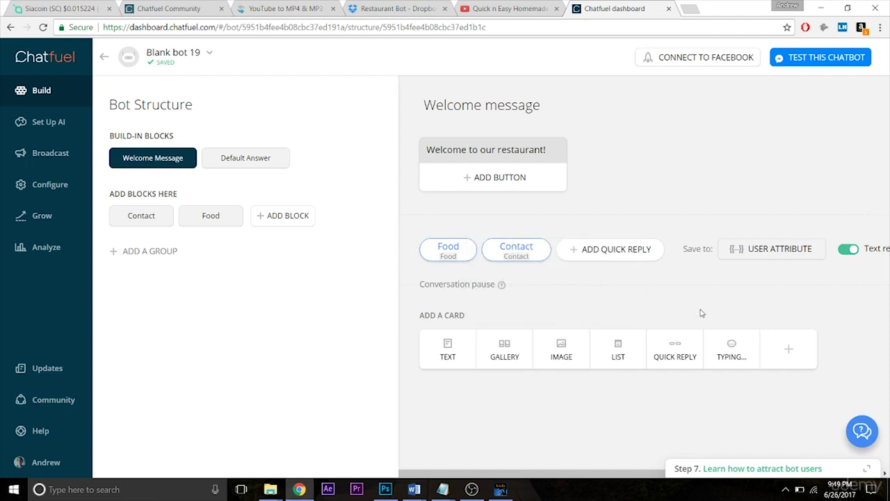
# Add a third quick reply named "Catering" to the welcome message and link it to a new "Catering" block.
pyautogui.click(592, 248)
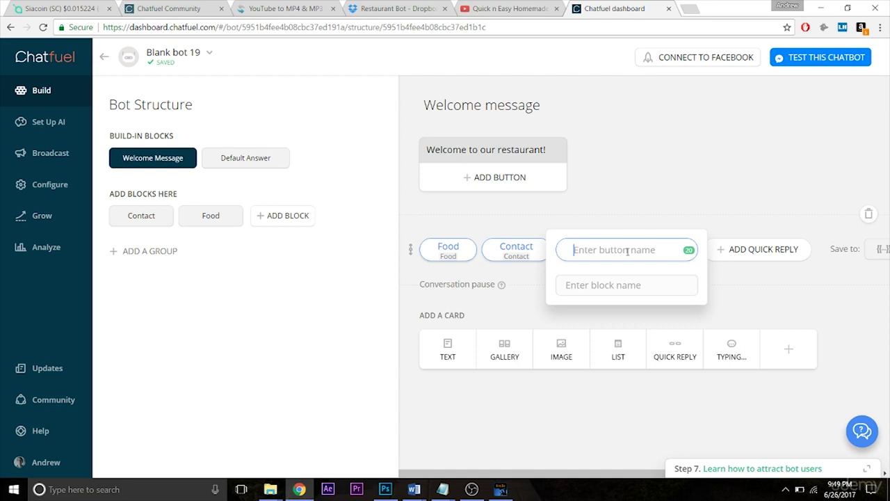
pyautogui.write('Catering')
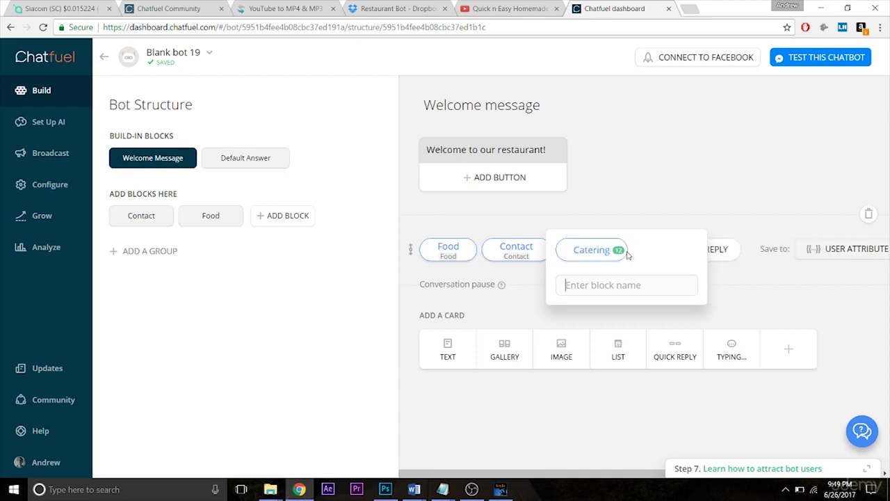
pyautogui.press('Tab')
pyautogui.write('Catering')
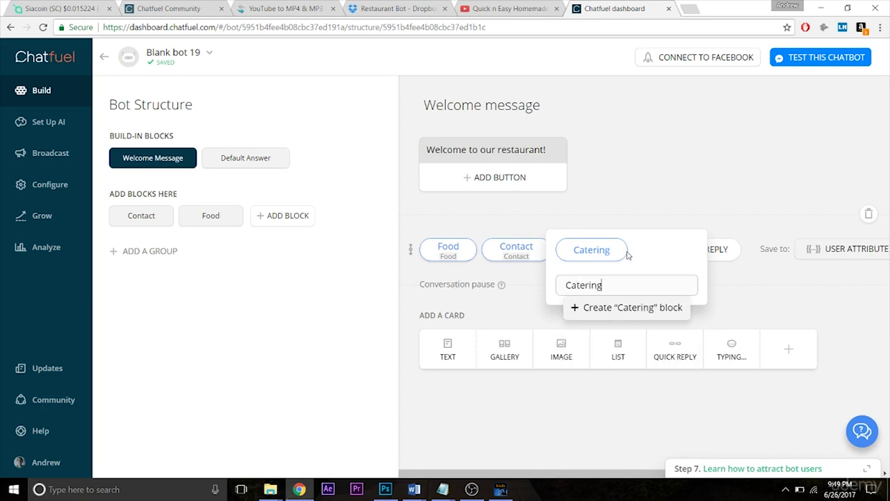
pyautogui.click(597, 309)
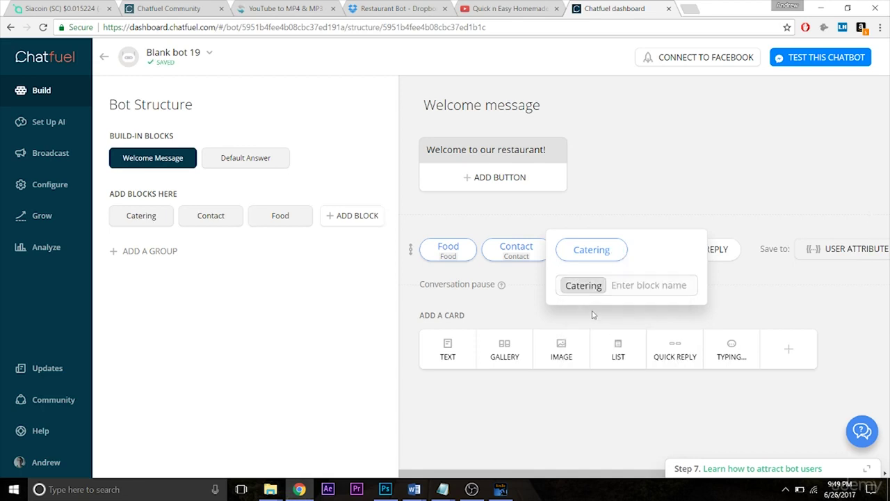
pyautogui.click(753, 304)
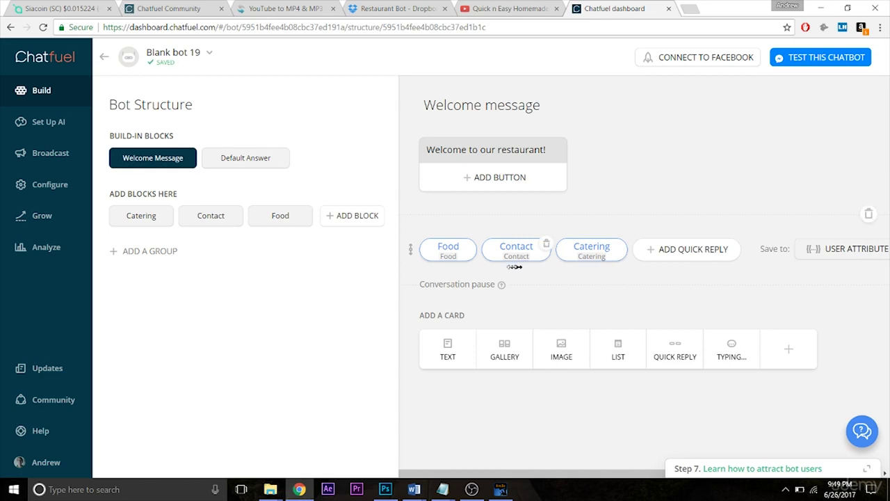
# Move the Contact quick reply after Catering, and move the Food block to the front of the block list.
pyautogui.moveTo(516, 269); pyautogui.dragTo(592, 275)
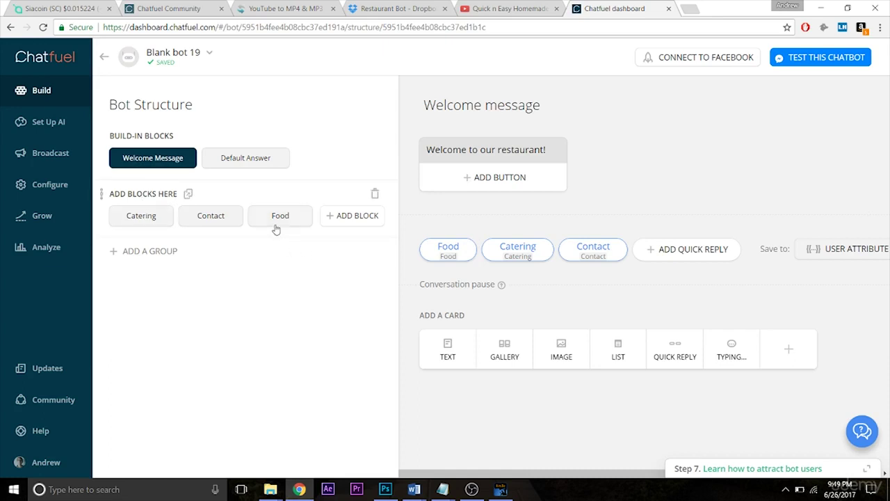
pyautogui.moveTo(284, 226); pyautogui.dragTo(146, 220)
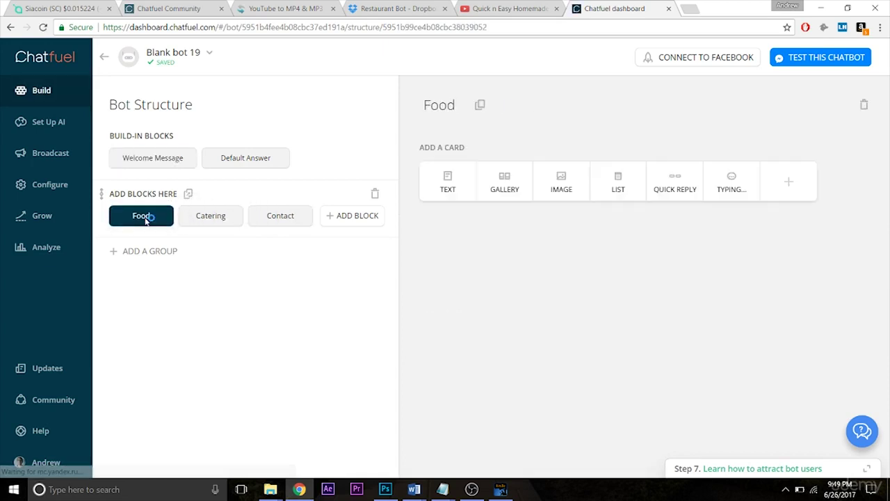
pyautogui.click(139, 162)
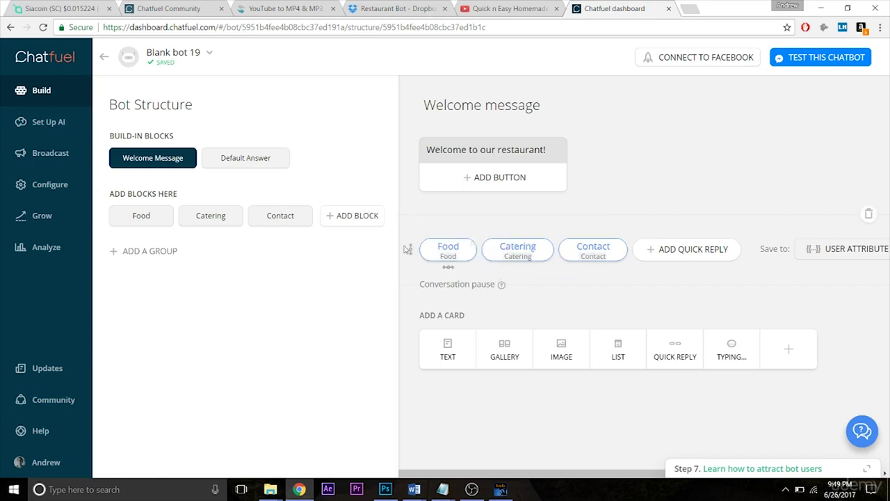
# Add a text card to the Food block reading "This is the food block!".
pyautogui.click(141, 217)
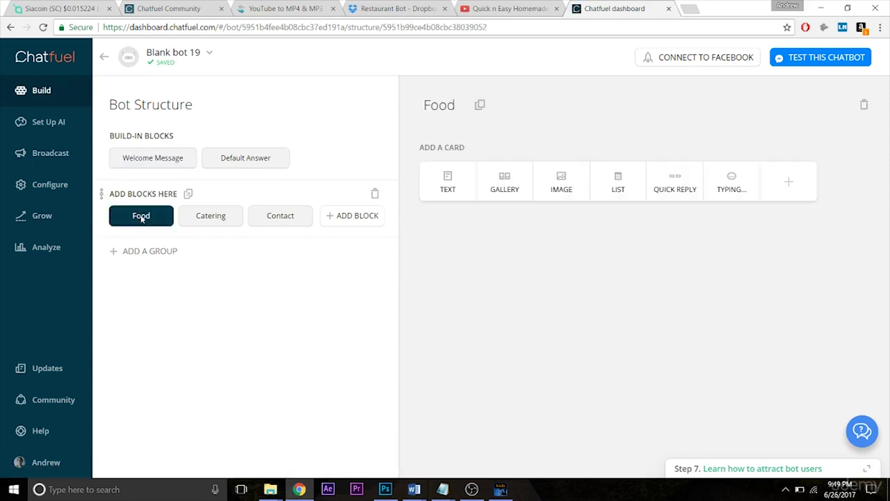
pyautogui.click(445, 181)
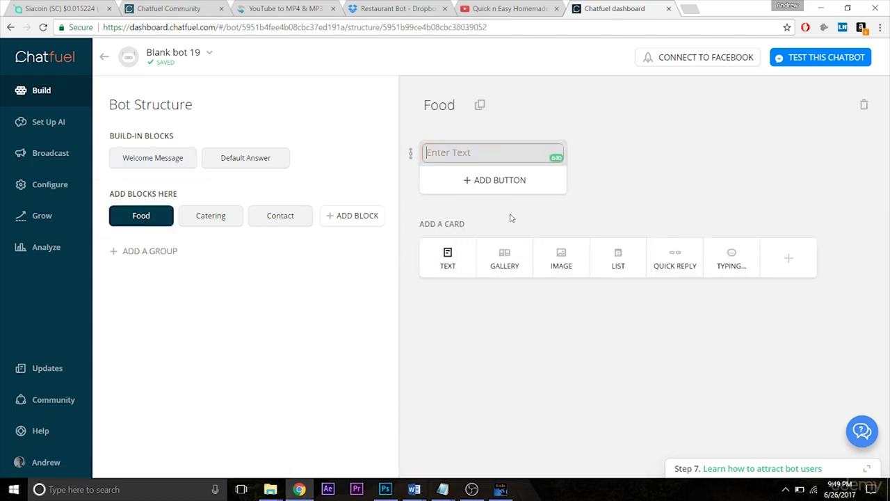
pyautogui.write('This is')
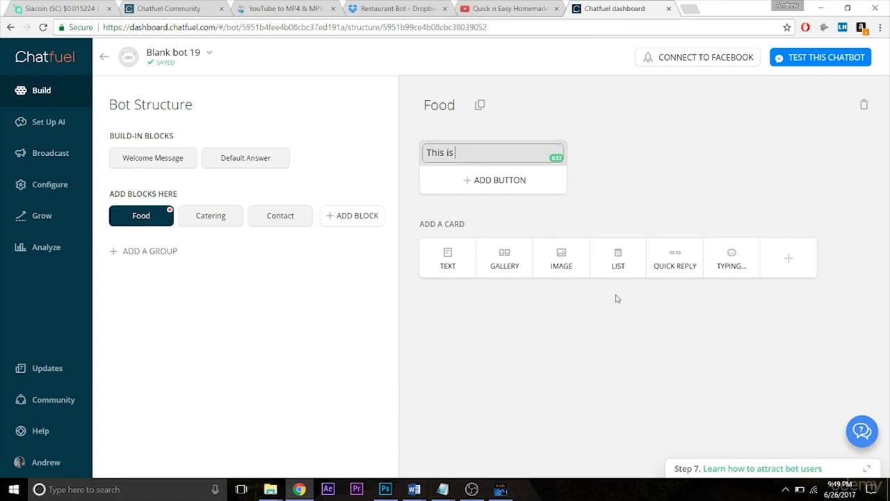
pyautogui.write(' the food block!')
pyautogui.click(594, 312)
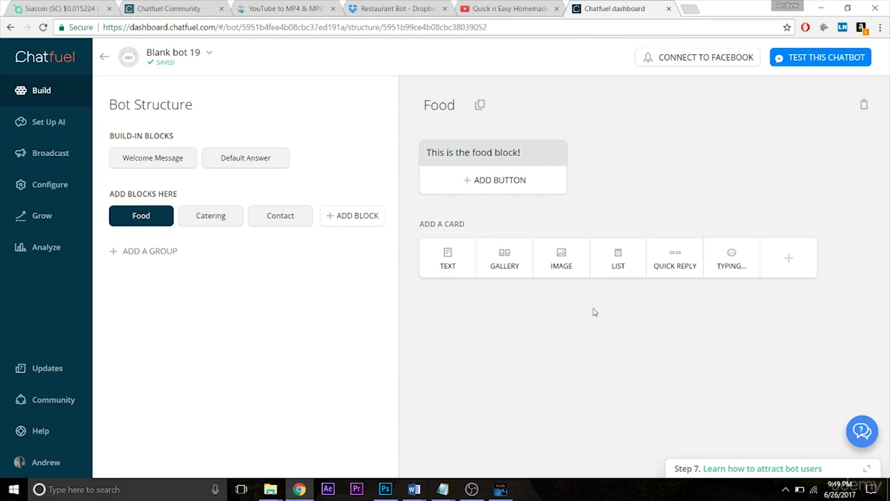
# Add a quick reply card to the Food block with a "Food" reply linked to the existing Food block.
pyautogui.click(171, 158)
pyautogui.click(674, 255)
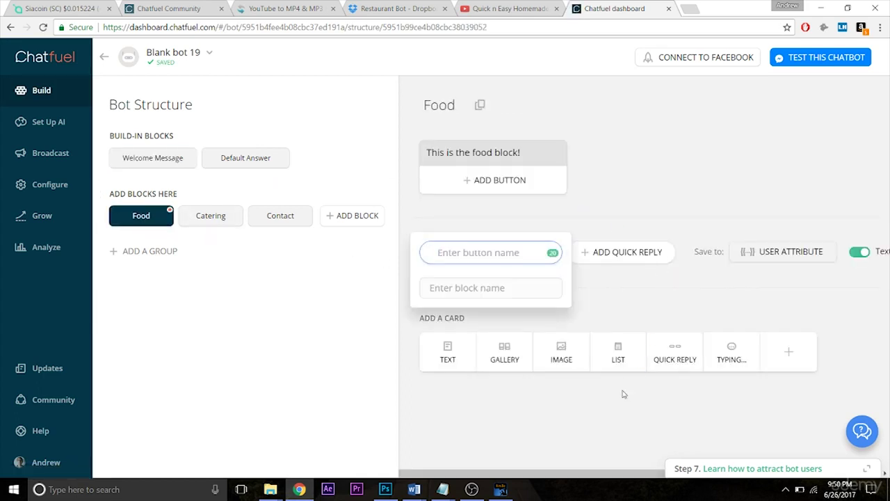
pyautogui.write('Food')
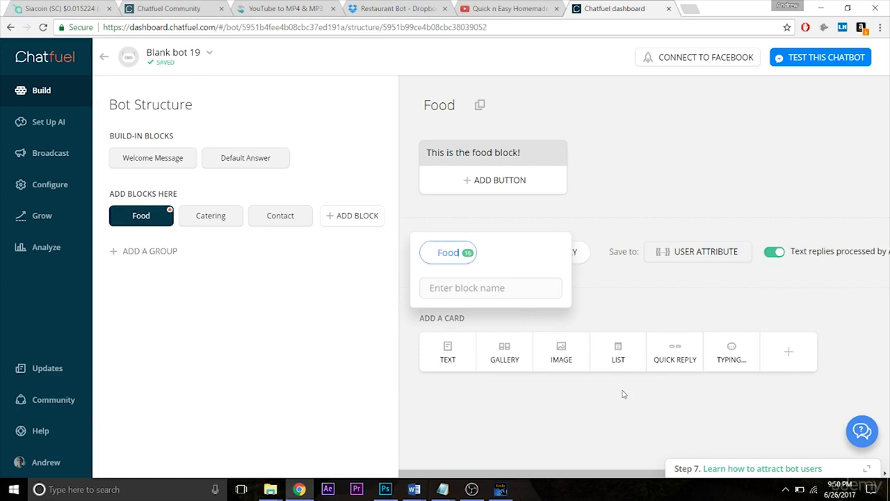
pyautogui.press('Tab')
pyautogui.write('Food')
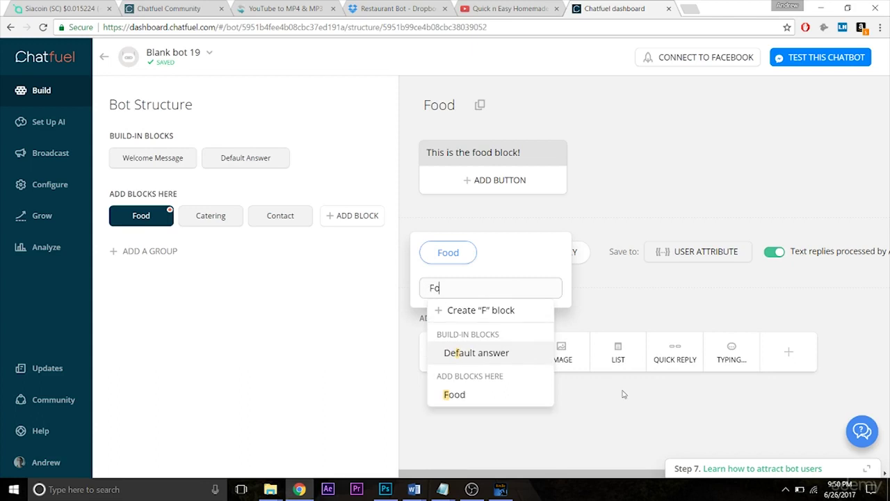
pyautogui.press('Return')
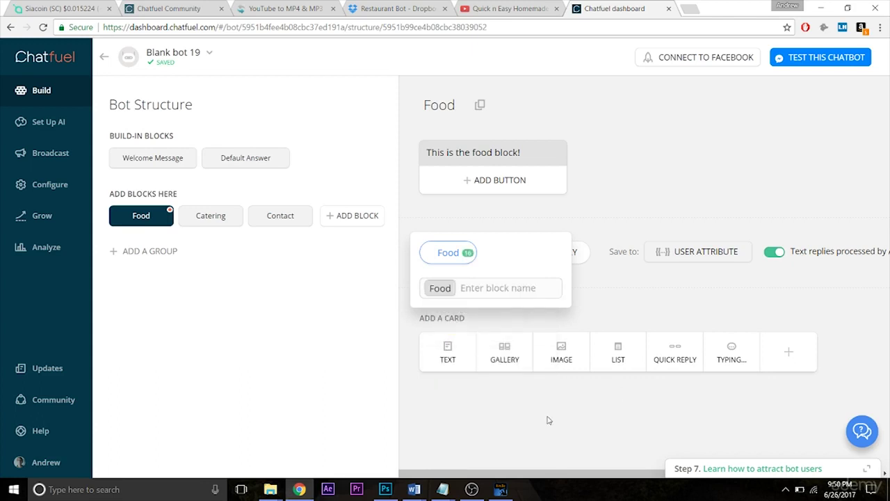
pyautogui.click(579, 290)
# Add a second quick reply named "Catering" to the Food block and link it to the existing Catering block.
pyautogui.click(511, 254)
pyautogui.write('Catering')
pyautogui.press('Tab')
pyautogui.write('ca')
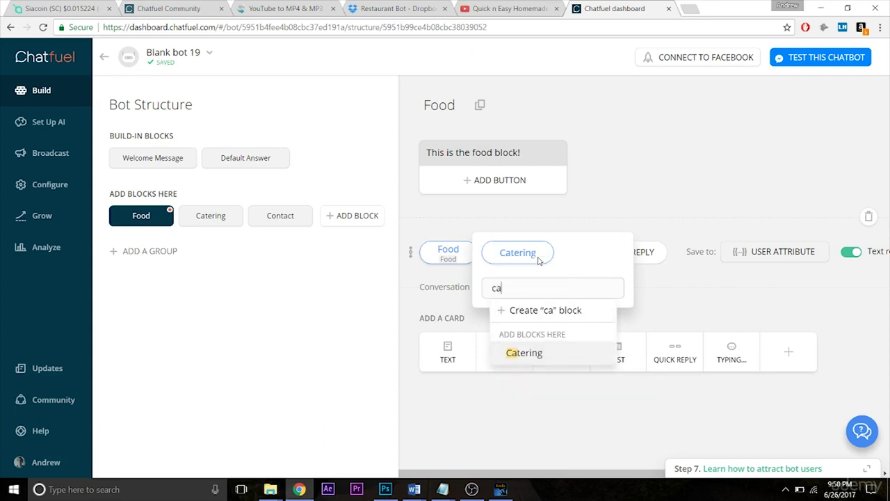
pyautogui.press('Return')
pyautogui.click(704, 305)
# Add a third quick reply named "Contact" to the Food block and link it to the existing Contact block.
pyautogui.click(614, 254)
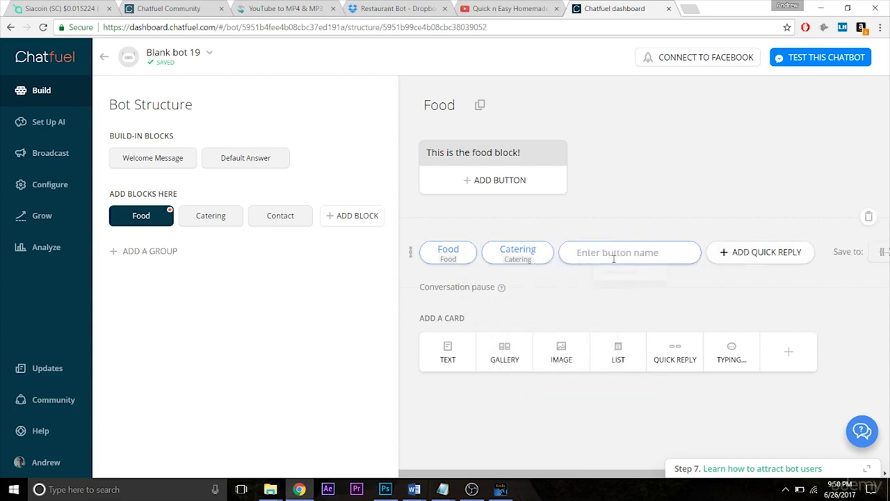
pyautogui.write('Contact')
pyautogui.press('Tab')
pyautogui.write('Conta')
pyautogui.press('Return')
pyautogui.click(747, 299)
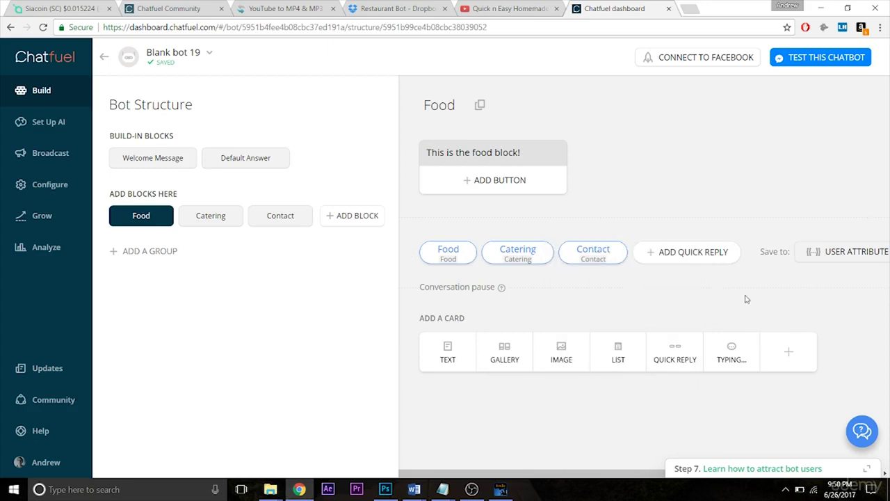
# Compare the quick replies of the welcome message with those of the Food block.
pyautogui.click(174, 156)
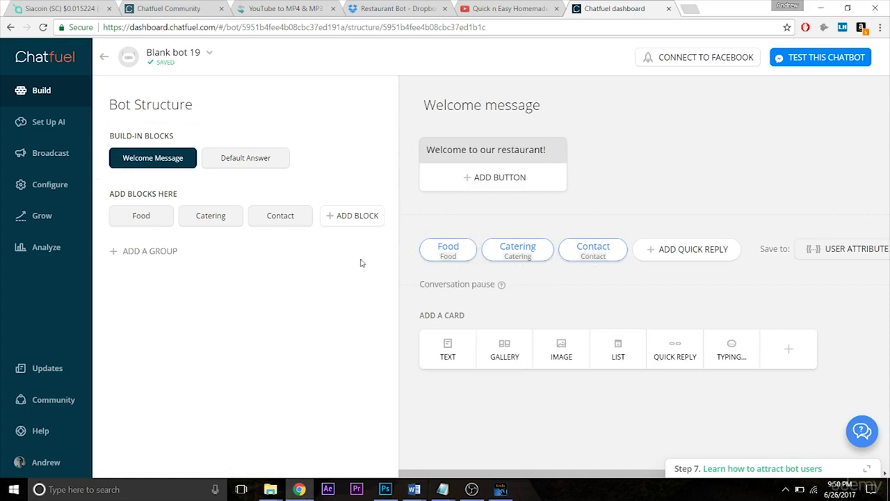
pyautogui.click(119, 217)
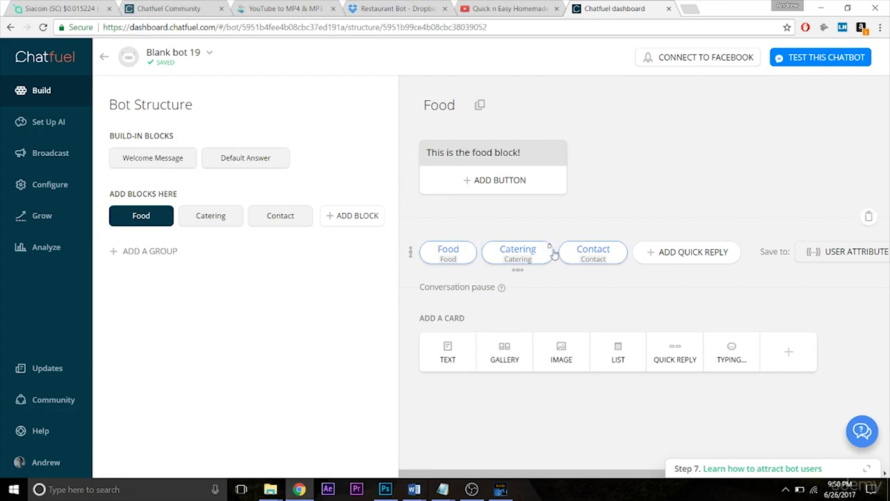
pyautogui.click(154, 164)
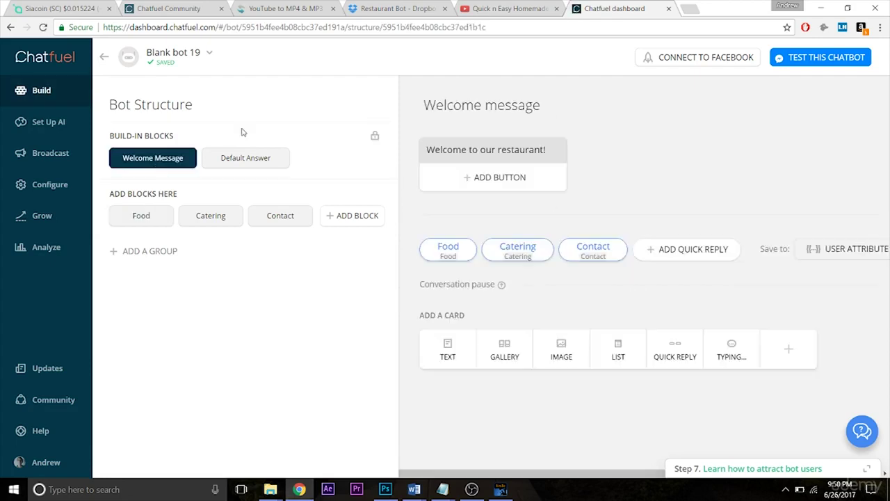